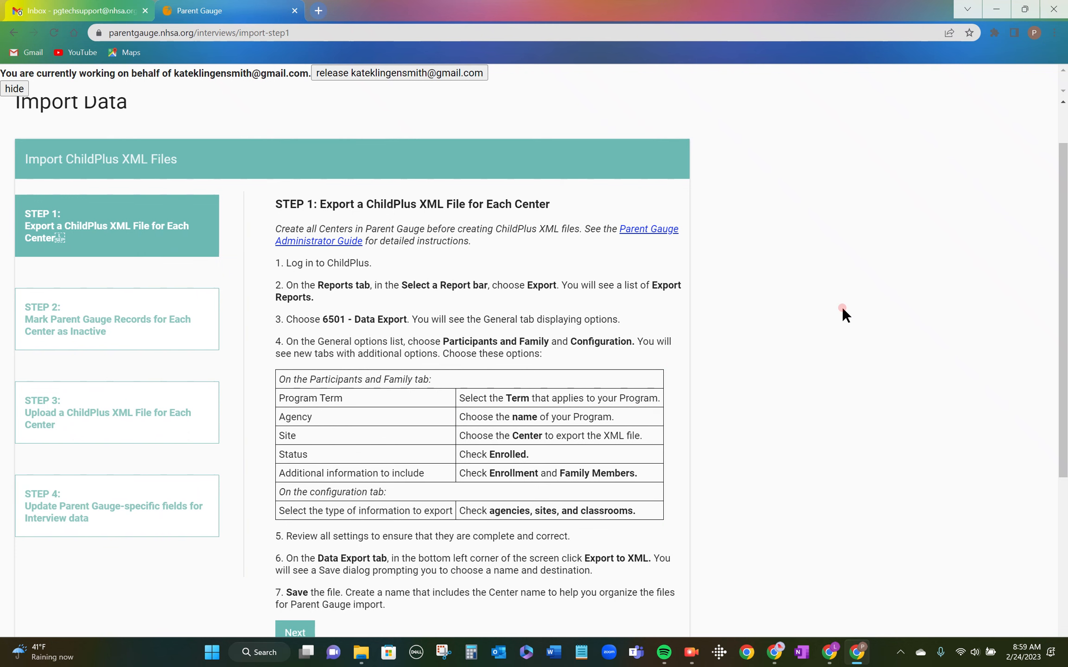
# Read through the Step 1 ChildPlus export instructions and continue to Step 2 of the import.
pyautogui.scroll(-1, 842, 309)
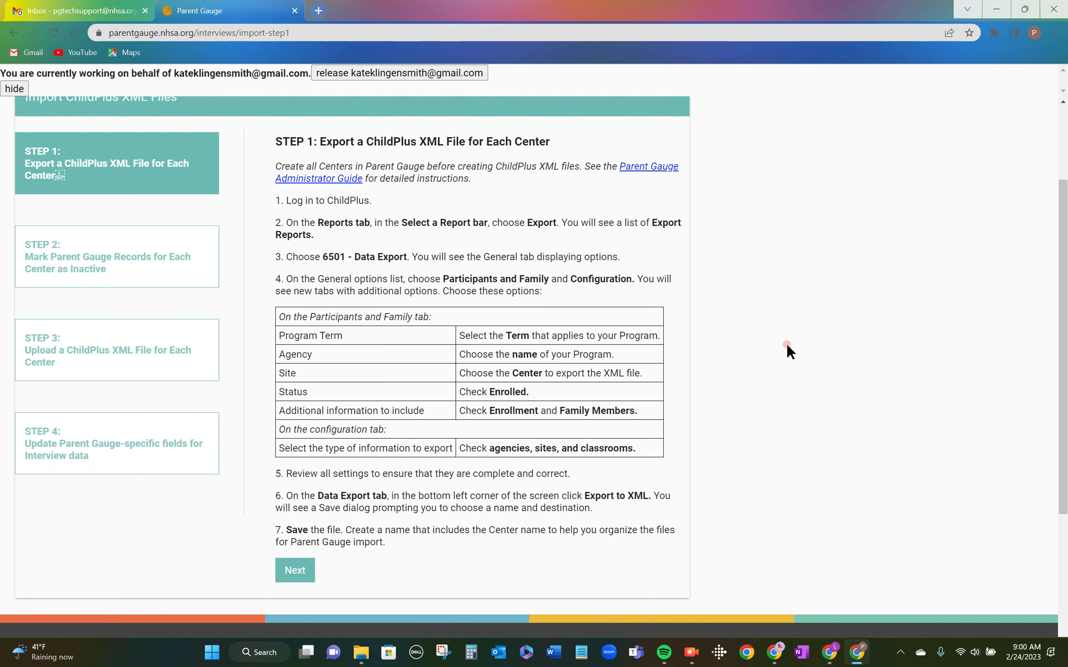
pyautogui.scroll(-1, 786, 347)
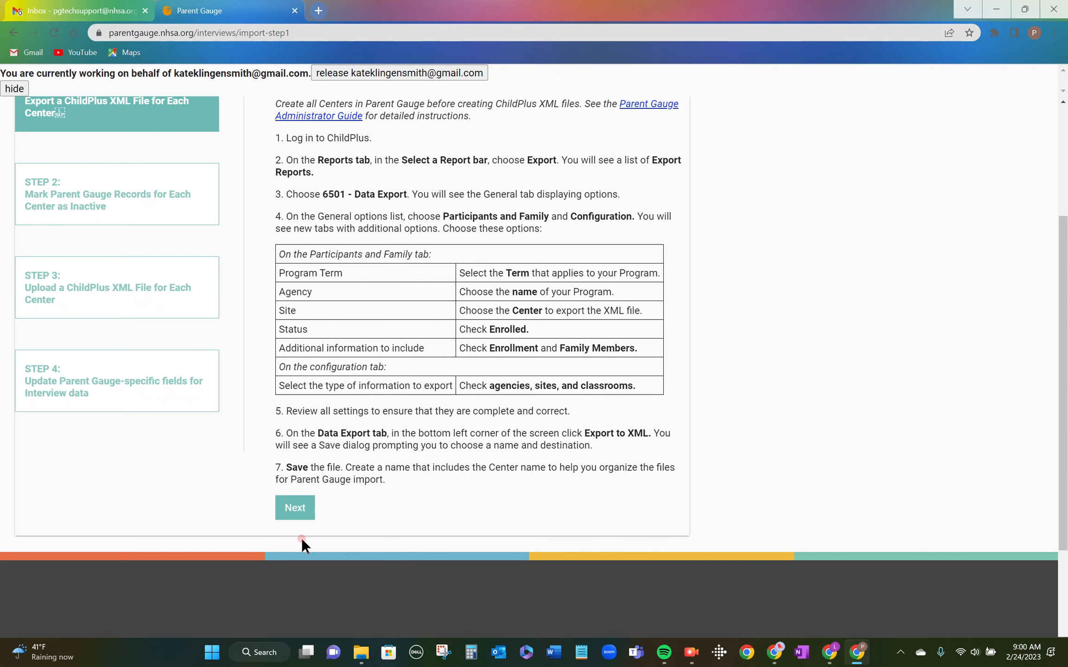
pyautogui.click(301, 510)
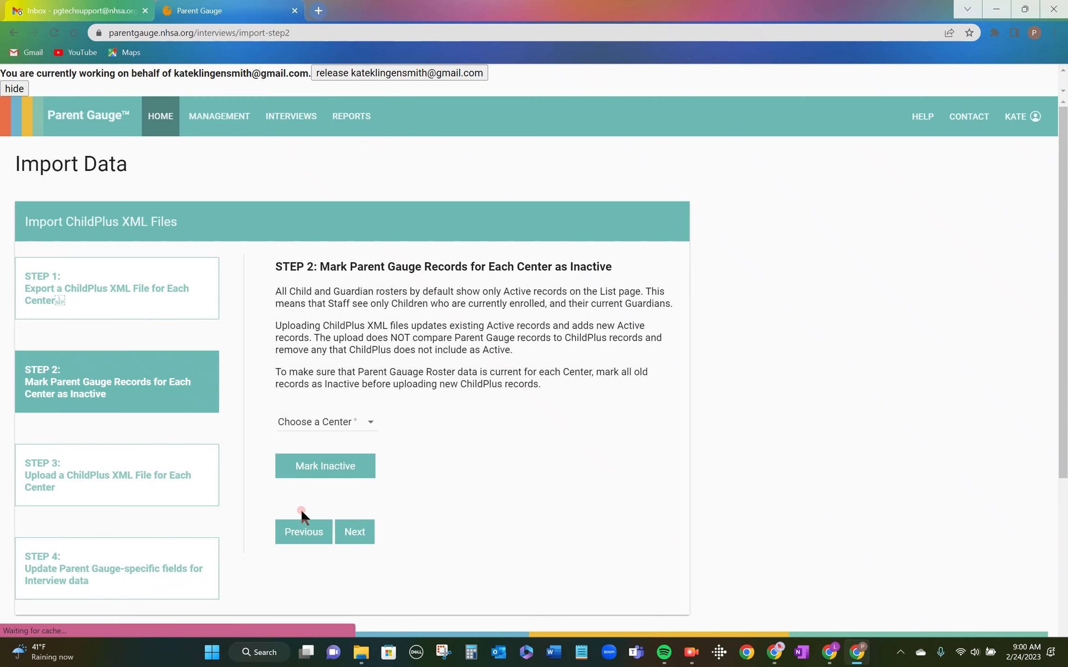
# Choose Lucy Head Start as the center and mark its children and guardians inactive.
pyautogui.scroll(-2, 827, 386)
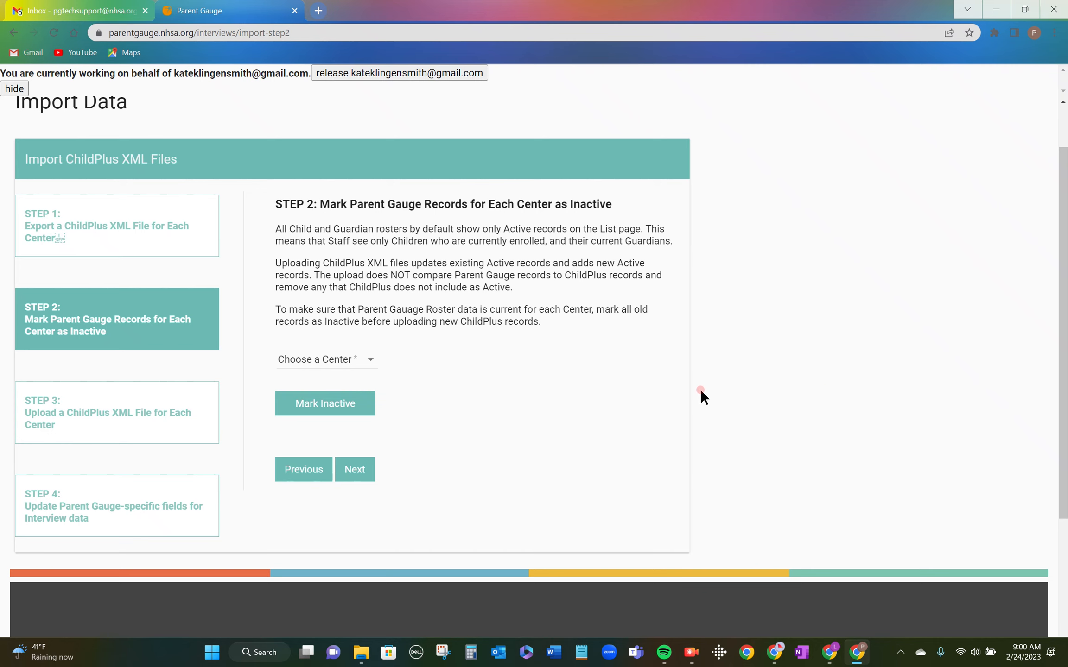
pyautogui.click(371, 363)
pyautogui.scroll(-2, 302, 412)
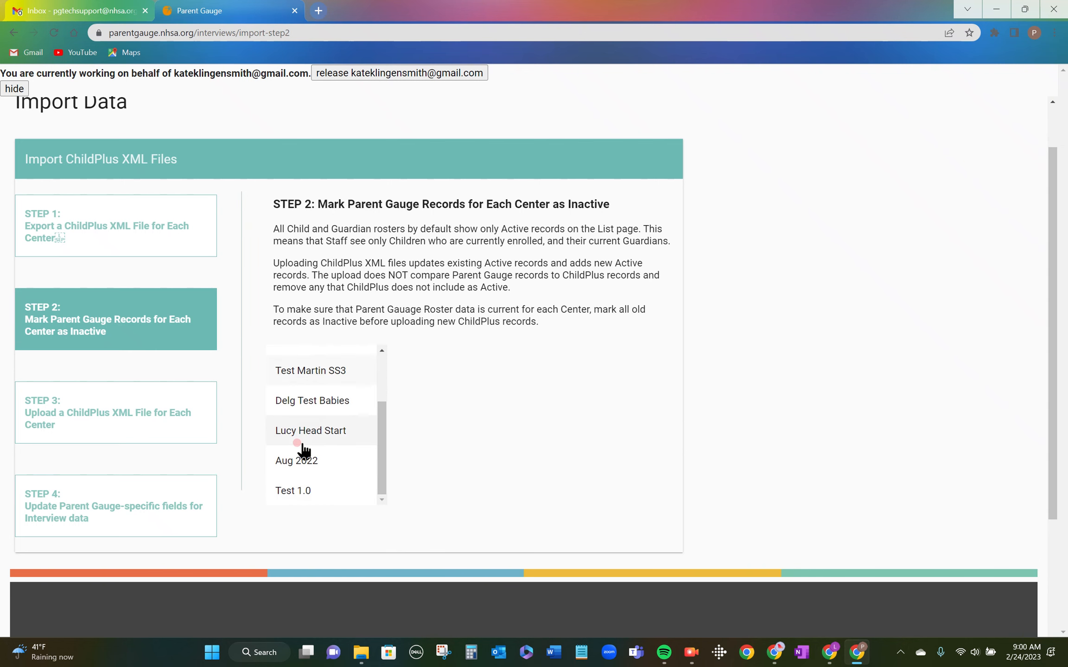
pyautogui.click(319, 432)
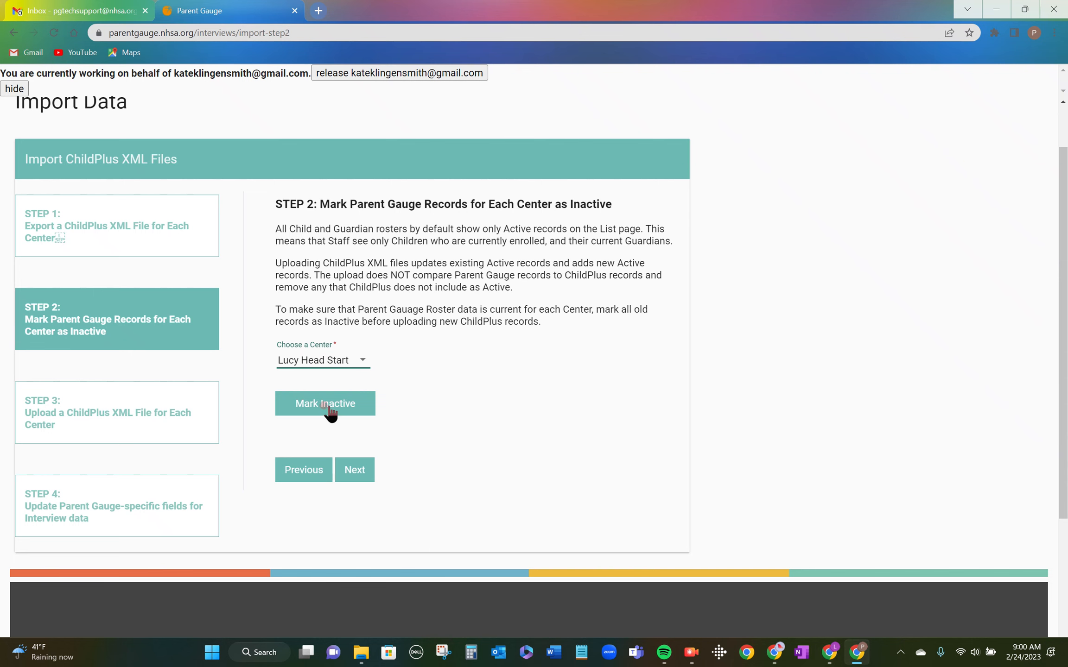
pyautogui.click(332, 407)
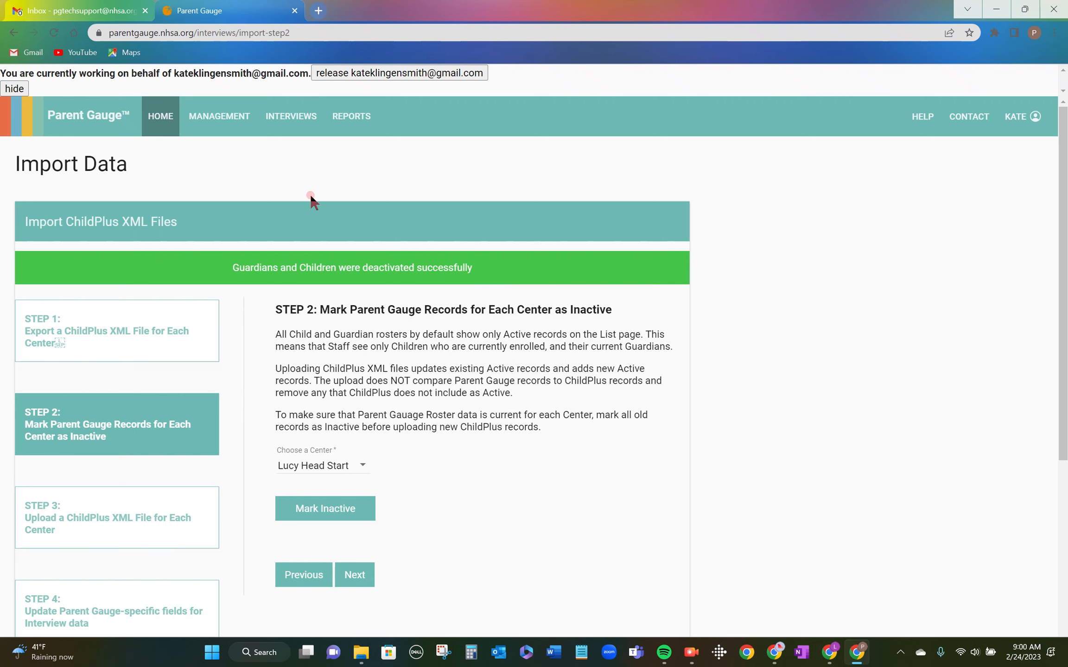
pyautogui.click(219, 117)
# Filter the Child List to the Lucy Head Start center.
pyautogui.click(218, 172)
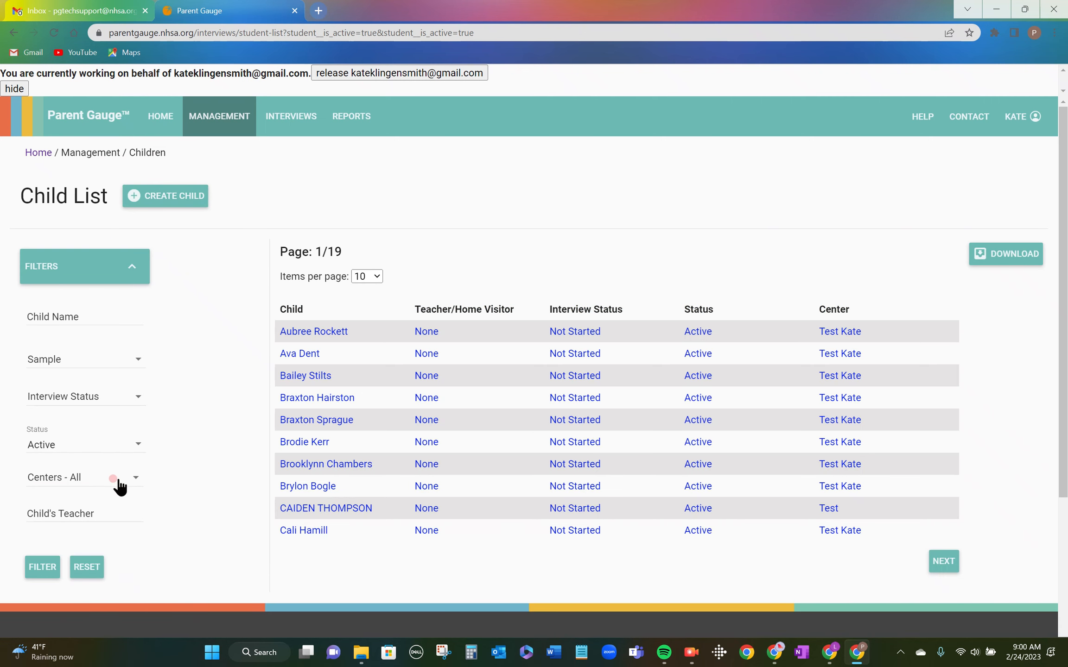
pyautogui.click(133, 482)
pyautogui.scroll(-2, 97, 549)
pyautogui.click(20, 548)
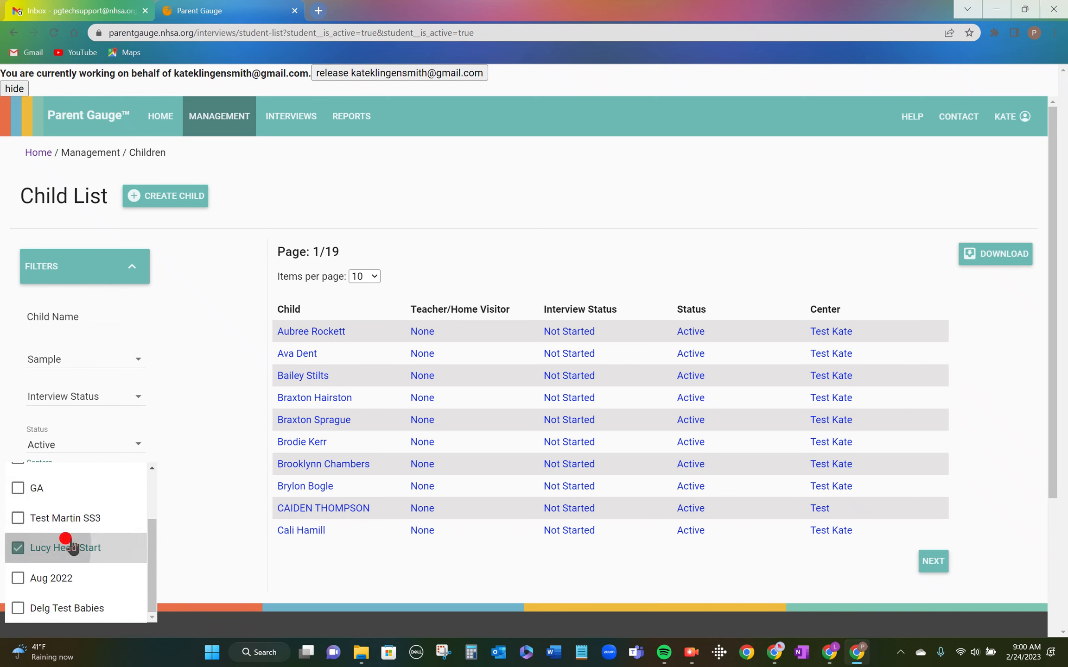
pyautogui.click(194, 478)
pyautogui.click(40, 567)
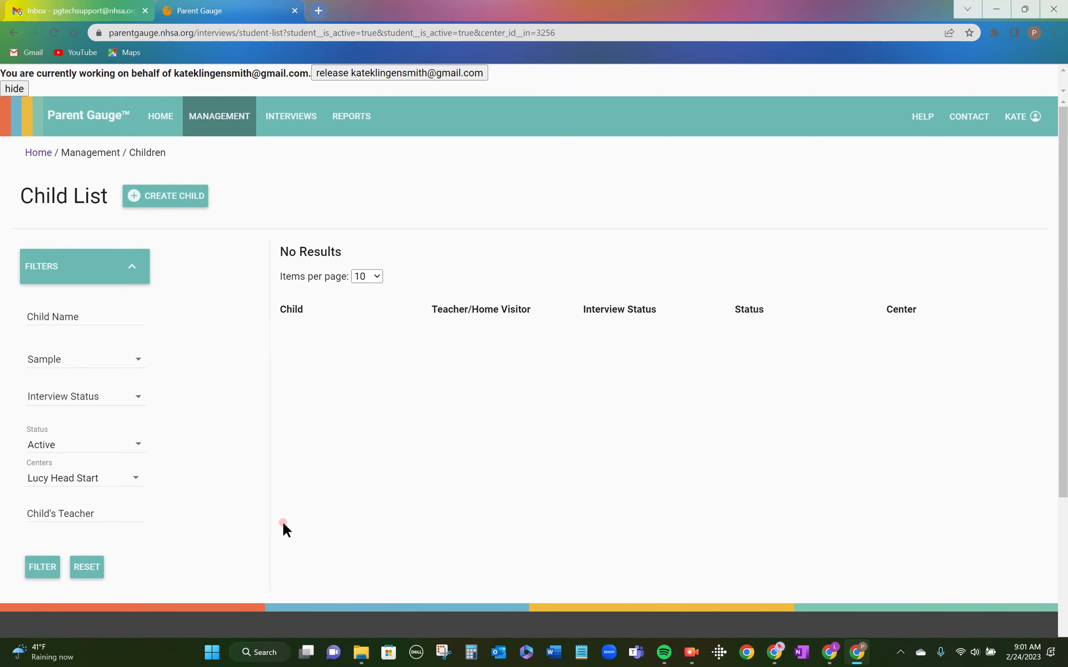
# Narrow the Lucy Head Start child list to Inactive status, which shows one child.
pyautogui.click(137, 443)
pyautogui.click(119, 482)
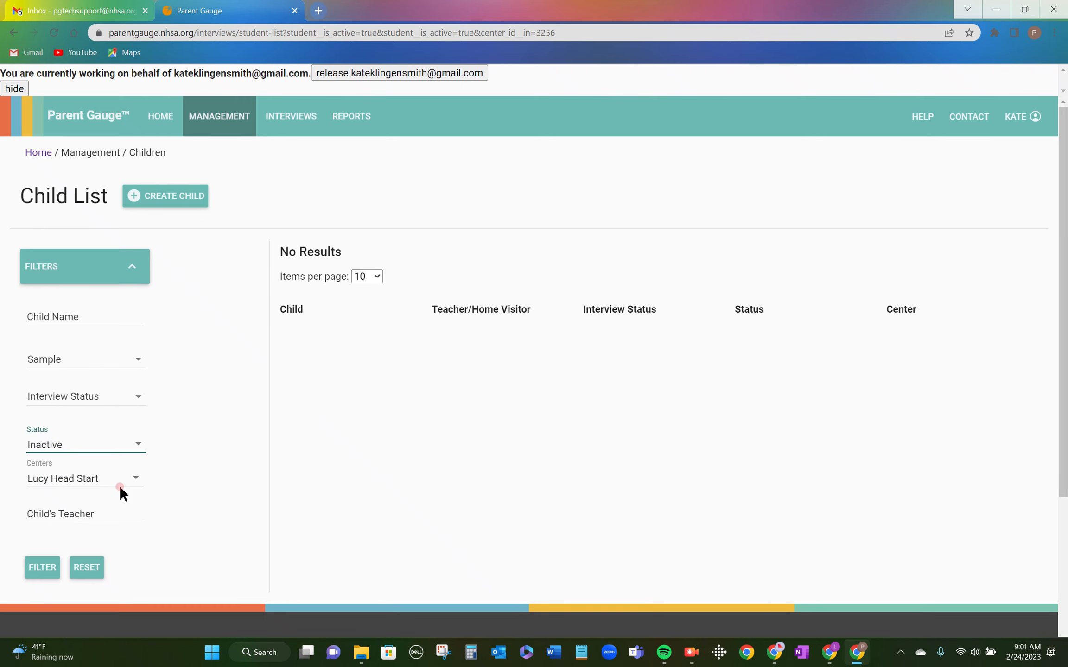
pyautogui.click(42, 567)
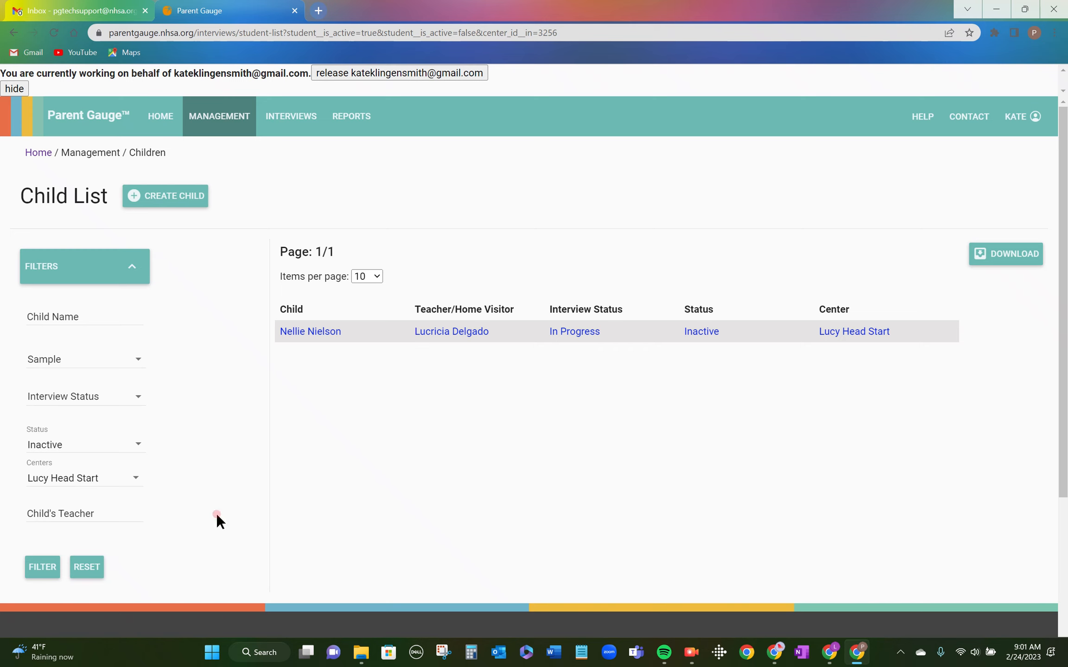
pyautogui.click(218, 116)
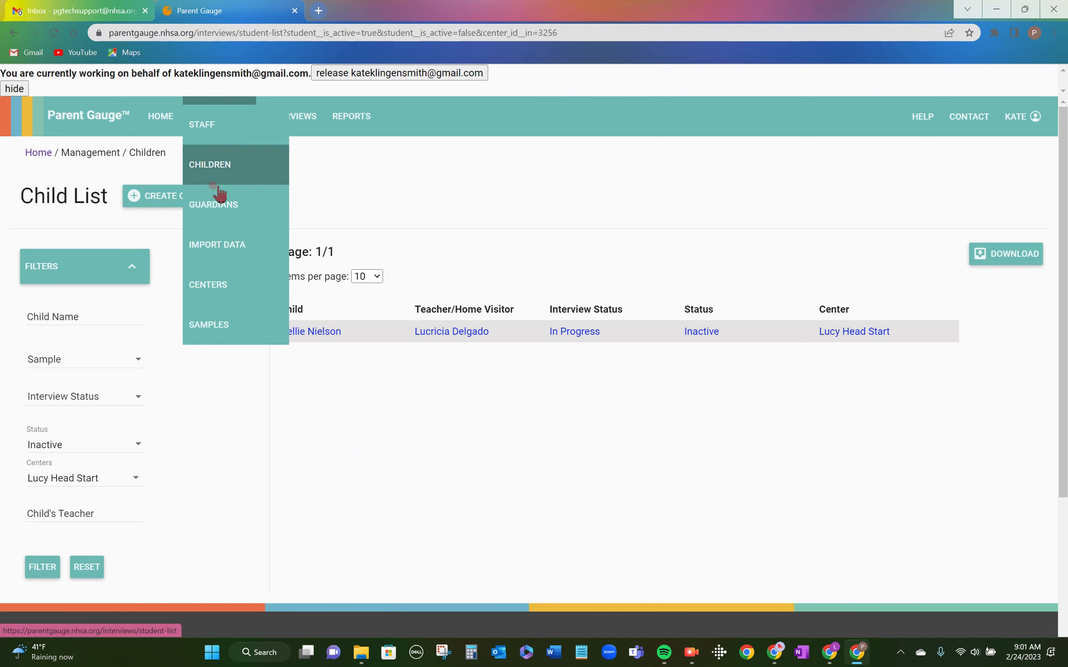
# Go back to Import Data and advance past Step 2 to the Step 3 XML upload.
pyautogui.click(226, 247)
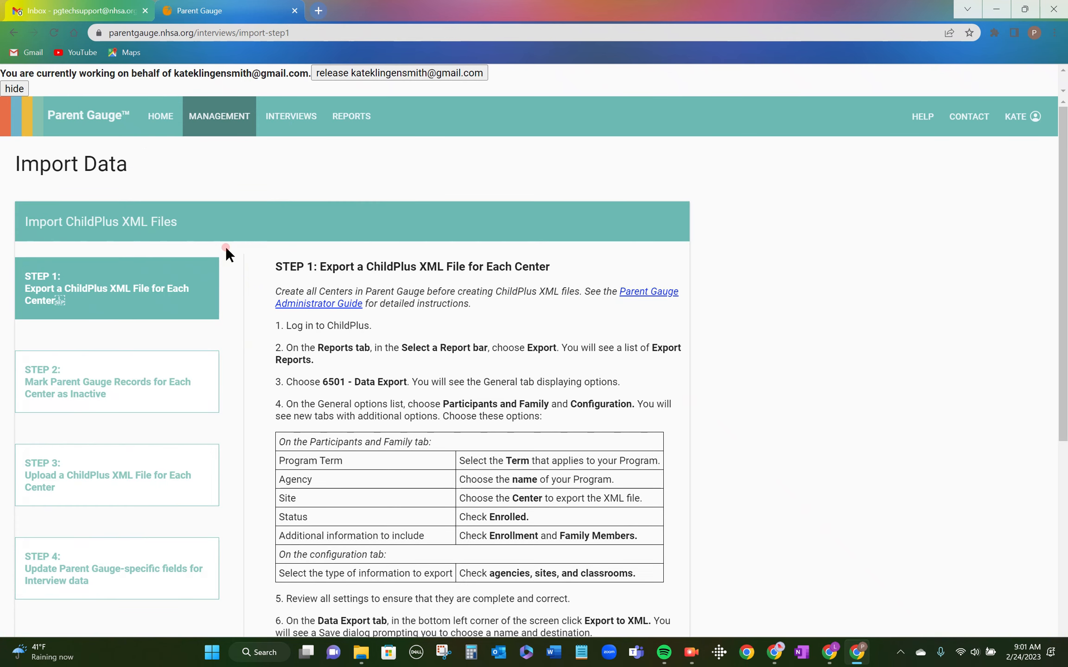
pyautogui.scroll(-3, 315, 366)
pyautogui.click(286, 445)
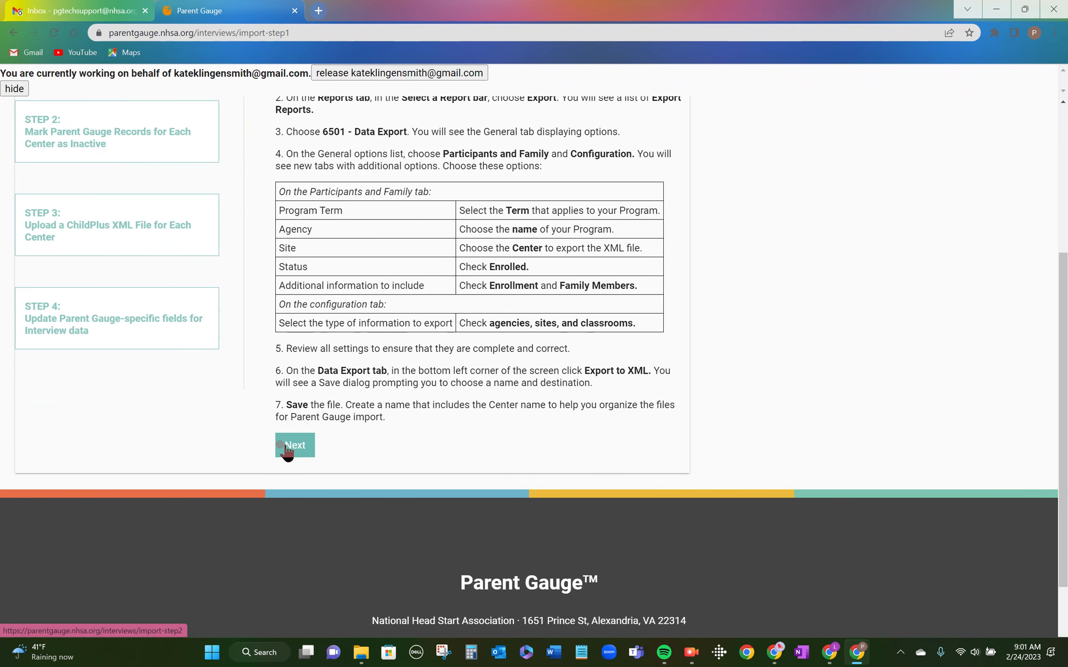
pyautogui.click(355, 533)
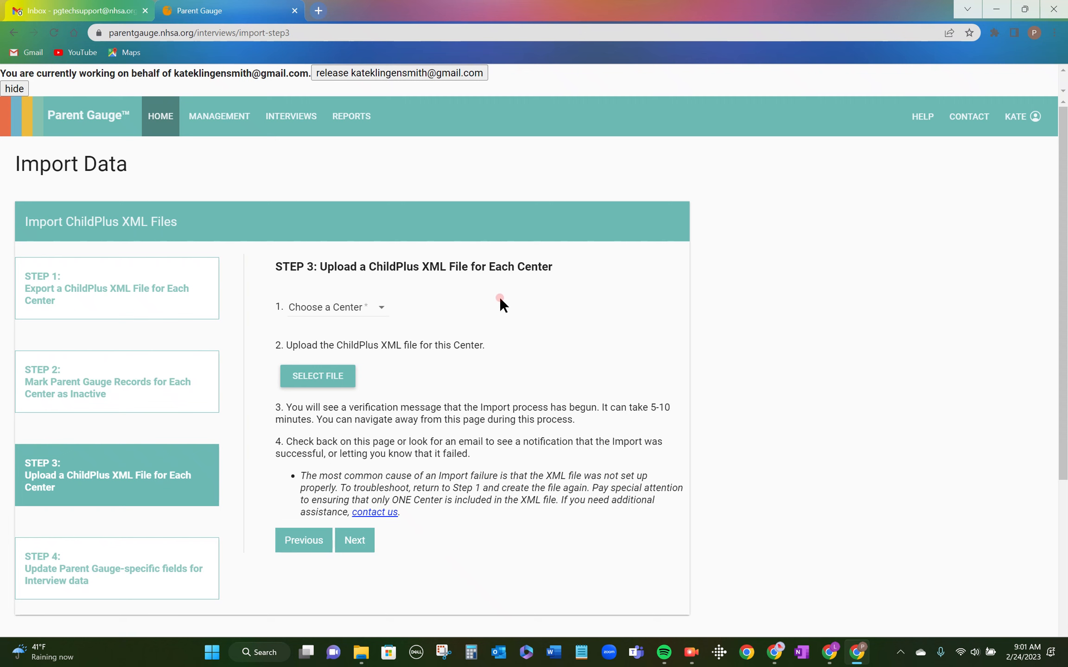
# Choose Lucy Head Start as the upload's center and bring up the file-open dialog.
pyautogui.click(382, 311)
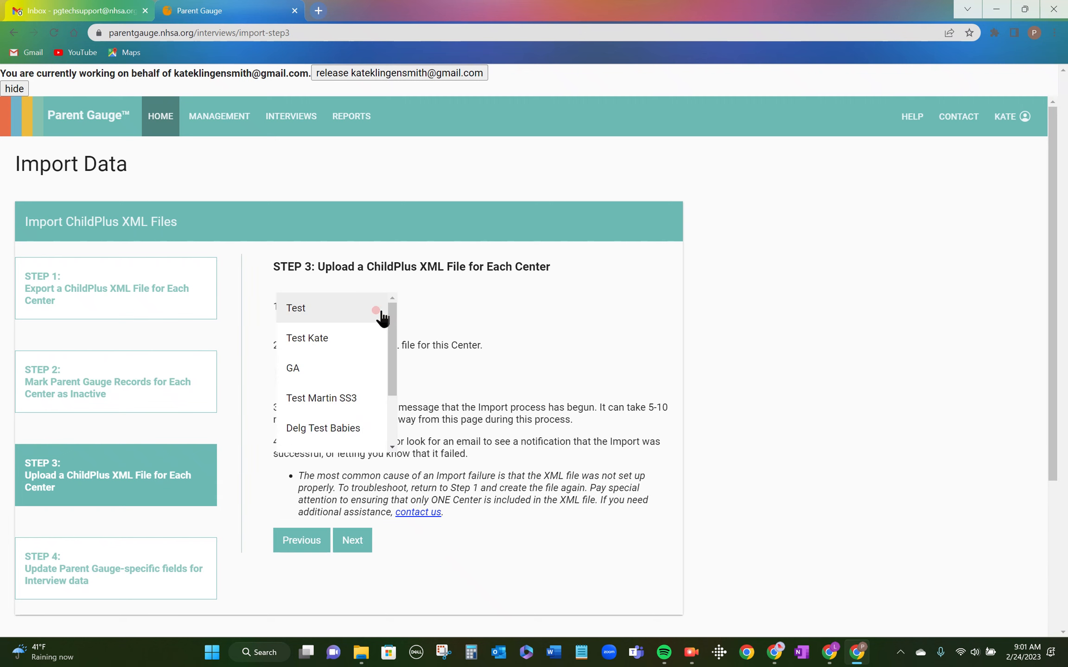
pyautogui.scroll(-2, 352, 371)
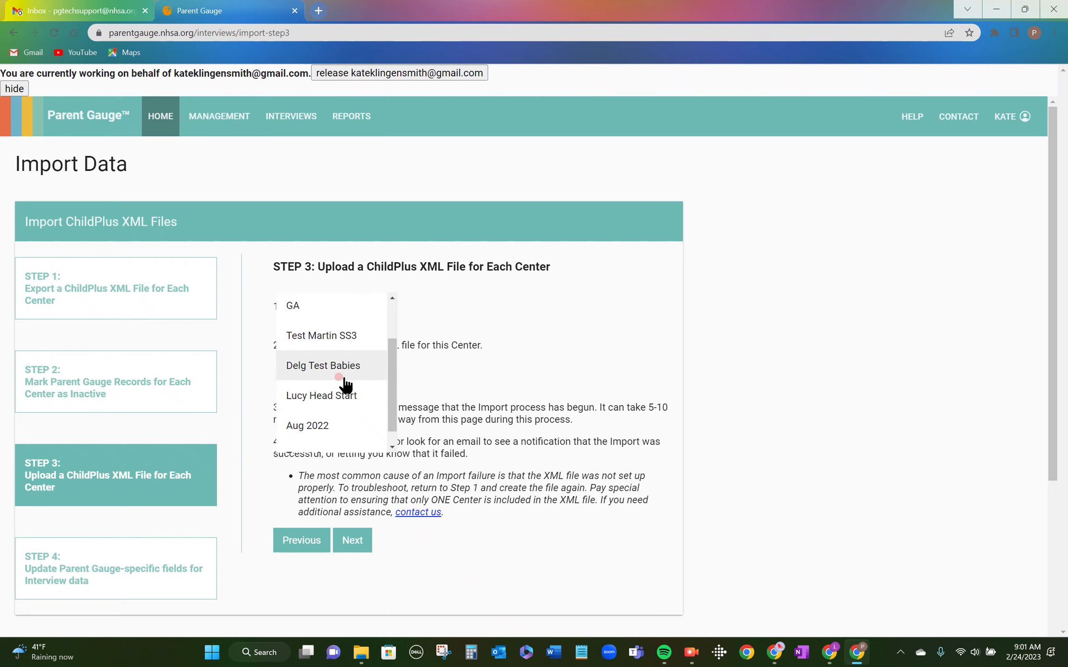
pyautogui.click(345, 397)
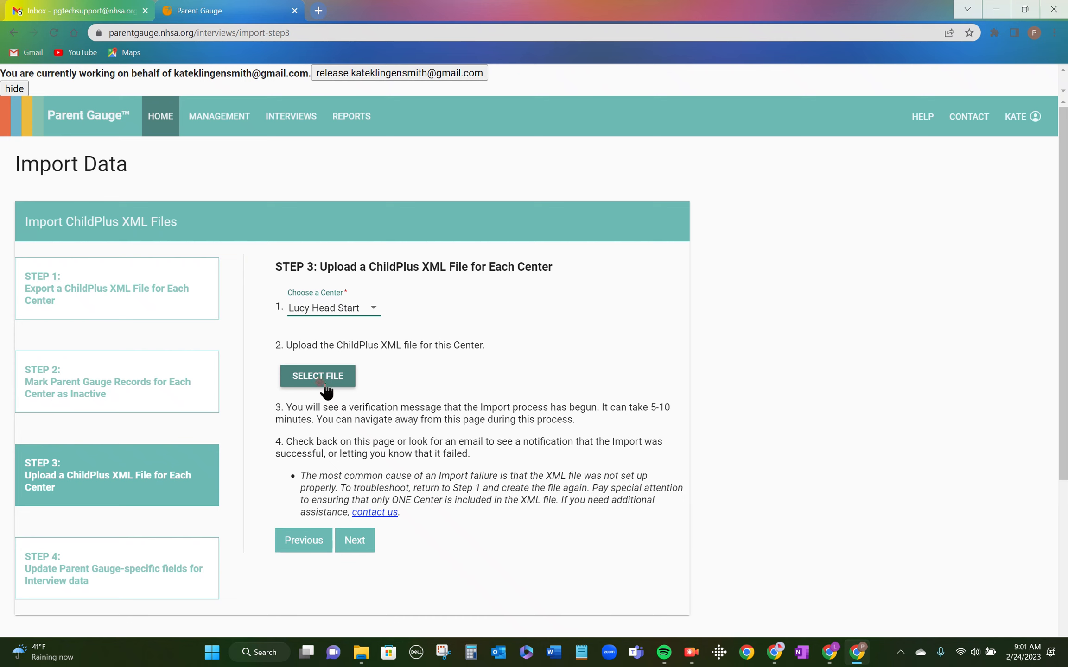
pyautogui.click(320, 379)
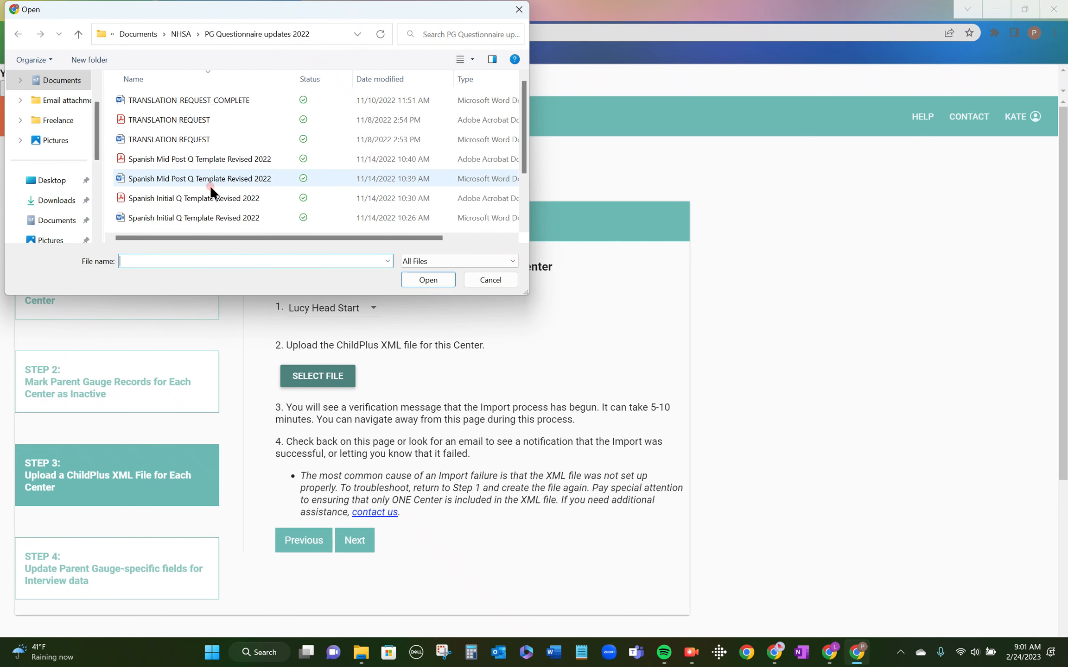
# Close the file-open dialog without selecting any XML file.
pyautogui.click(520, 11)
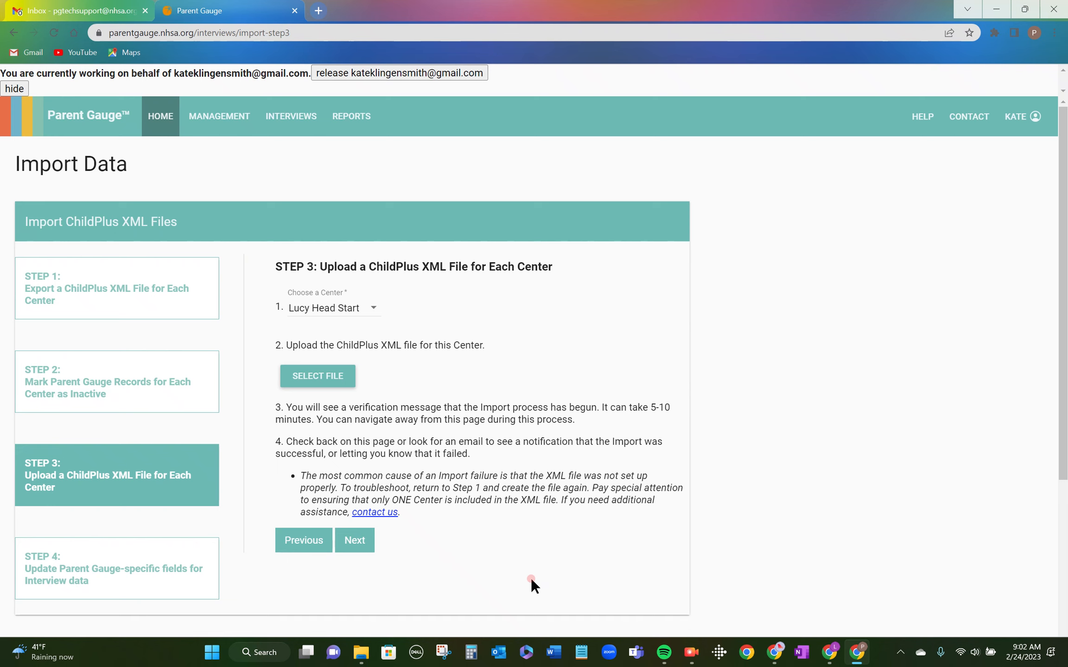
# Filter the Child List to Lucy Head Start with Active status, confirming no active children.
pyautogui.click(209, 117)
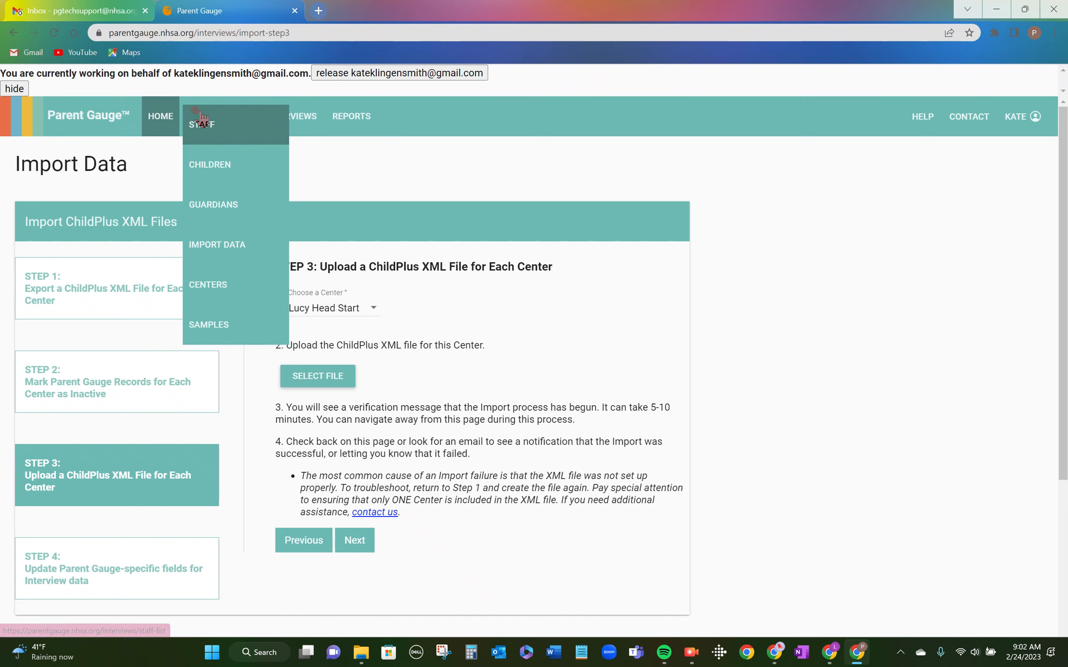
pyautogui.click(214, 167)
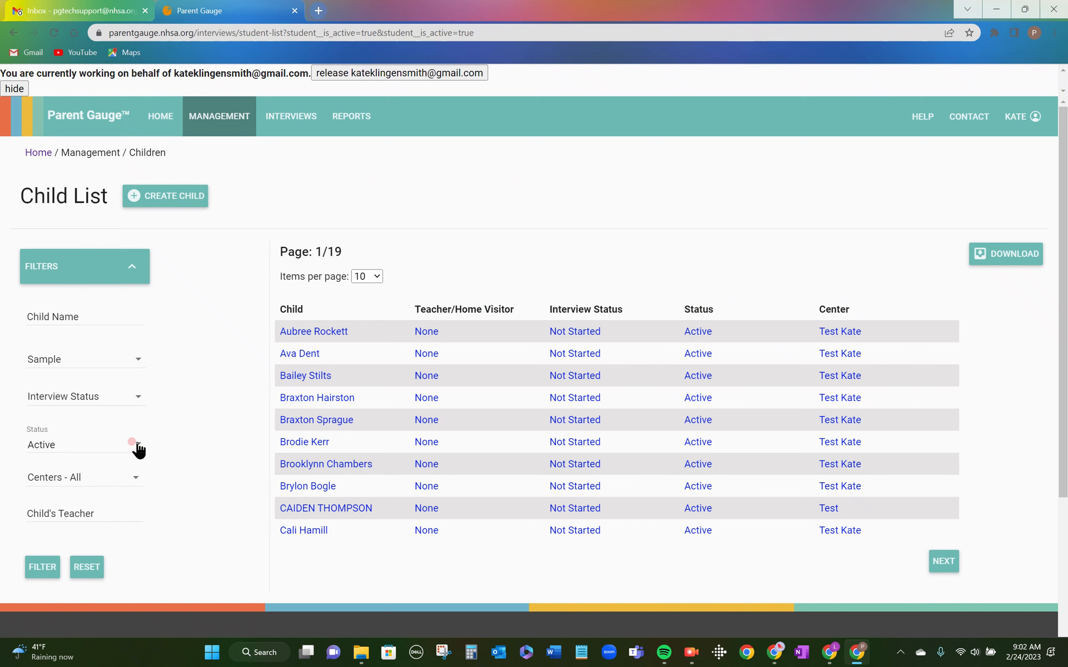
pyautogui.click(135, 480)
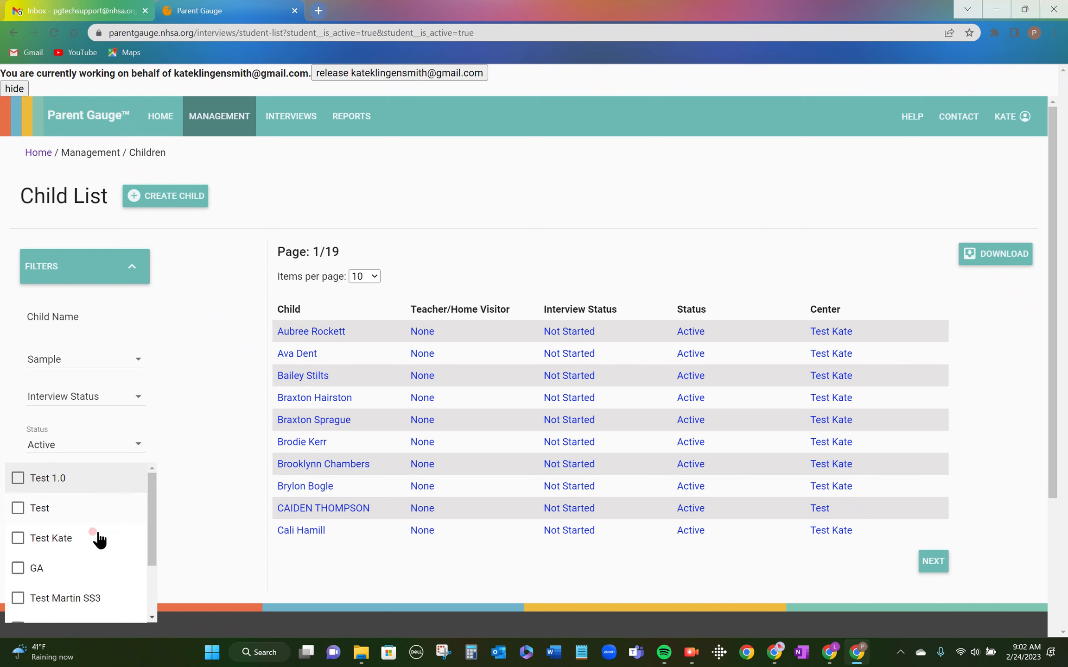
pyautogui.scroll(-2, 46, 584)
pyautogui.click(18, 549)
pyautogui.click(192, 500)
pyautogui.click(44, 568)
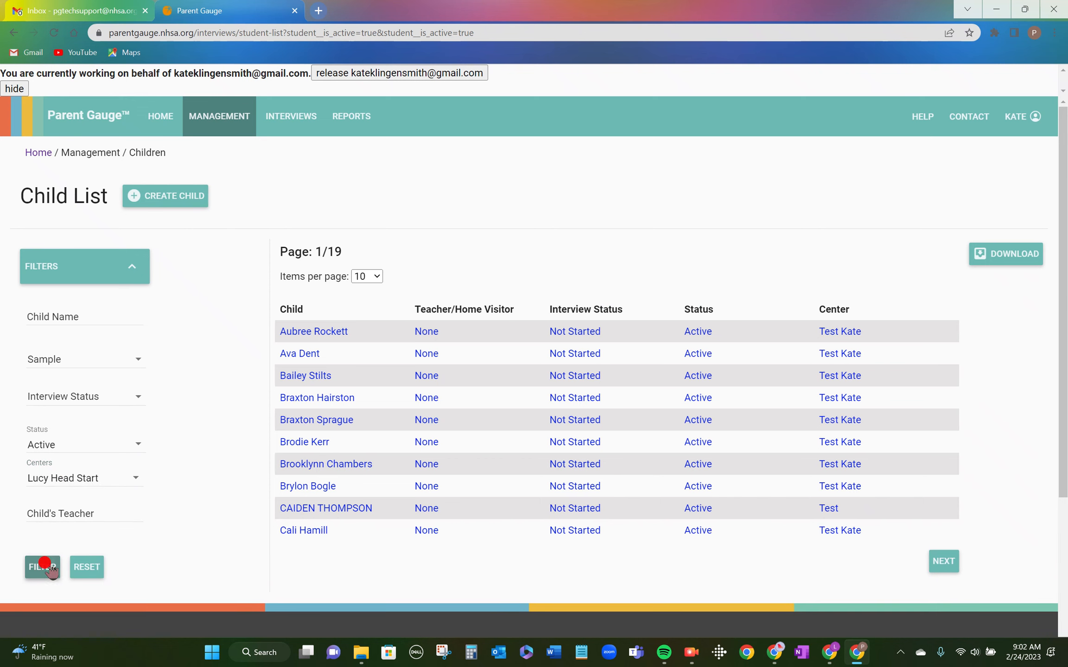